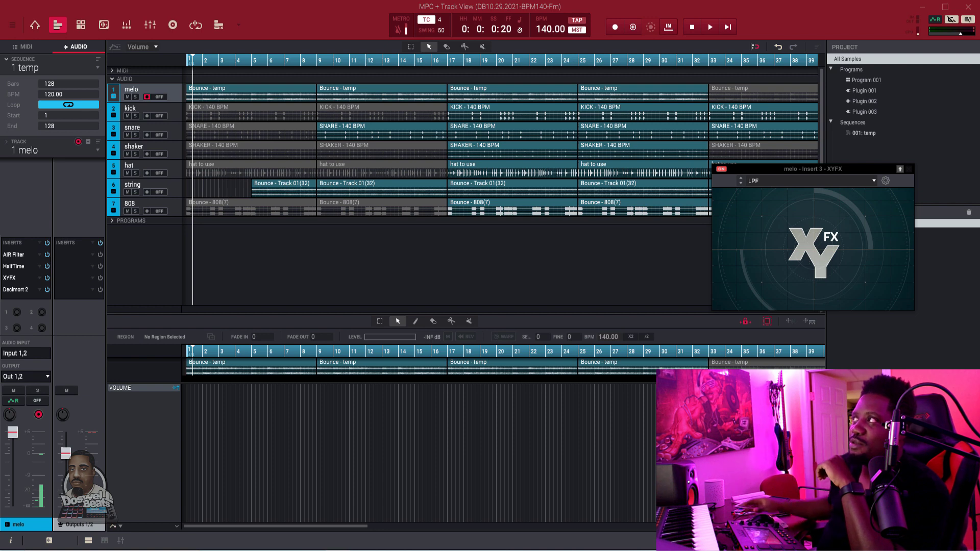
Close the XYFX window, audition the song, and select the first Bounce - temp region on the melo track.
{"action": "left_click", "coordinate": [909, 169]}
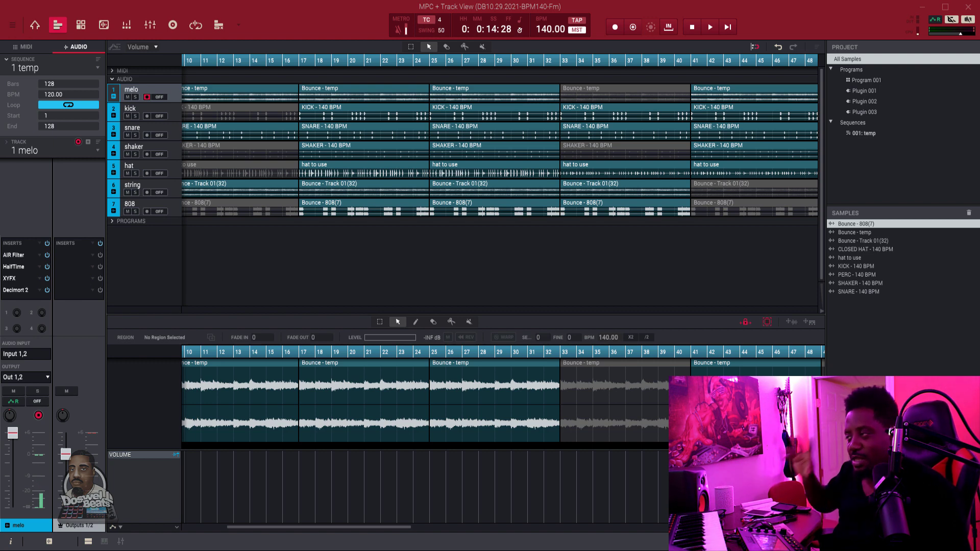
{"action": "key", "text": "space"}
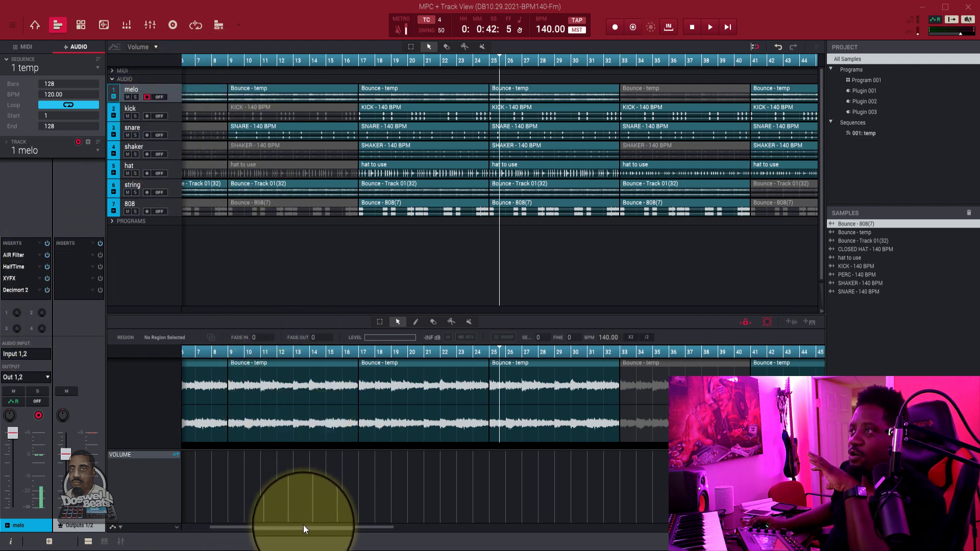
{"action": "left_click_drag", "start_coordinate": [303, 529], "coordinate": [143, 524]}
{"action": "left_click", "coordinate": [223, 91]}
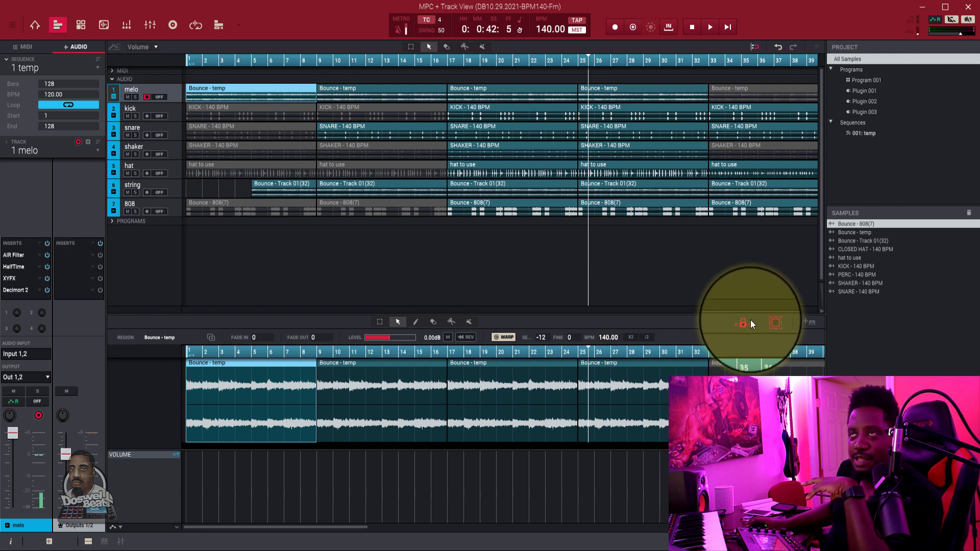
Scroll the waveform editor independently of the arrangement, relock their shared scrolling and return both views to bar 1.
{"action": "scroll", "coordinate": [746, 322], "scroll_direction": "right", "scroll_amount": 3}
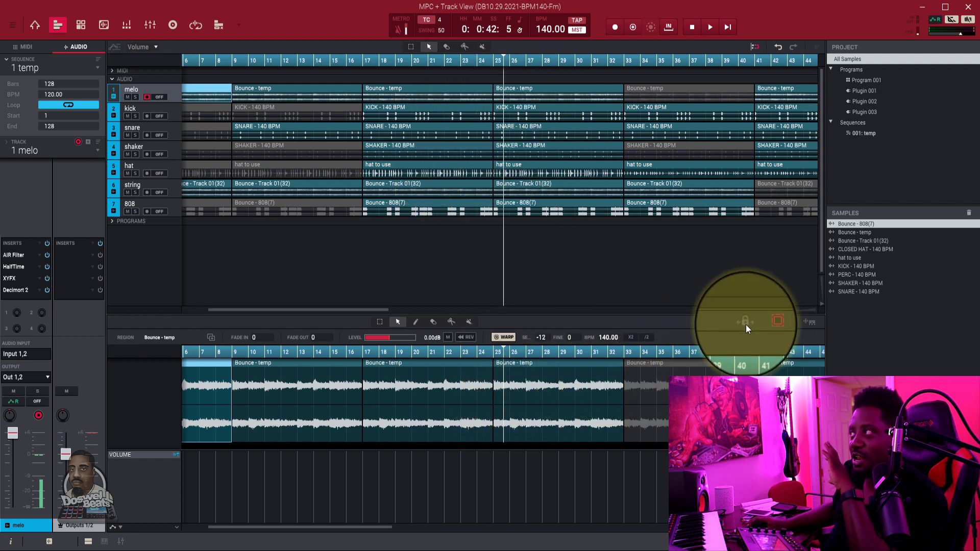
{"action": "left_click_drag", "start_coordinate": [387, 528], "coordinate": [475, 525]}
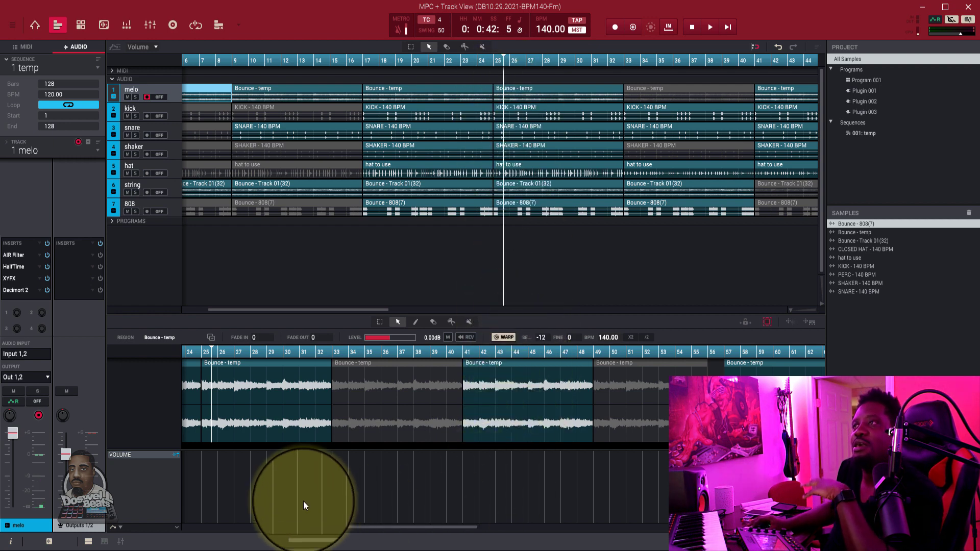
{"action": "left_click", "coordinate": [745, 322]}
{"action": "left_click_drag", "start_coordinate": [366, 531], "coordinate": [230, 522]}
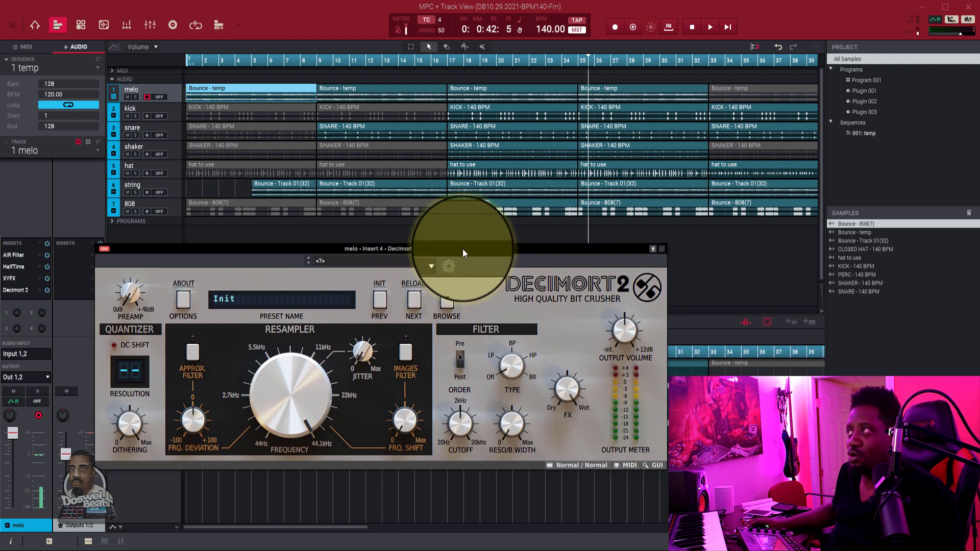
Move the Decimort 2 window clear of the waveform editor and set global automation to Write.
{"action": "left_click_drag", "start_coordinate": [474, 248], "coordinate": [713, 81]}
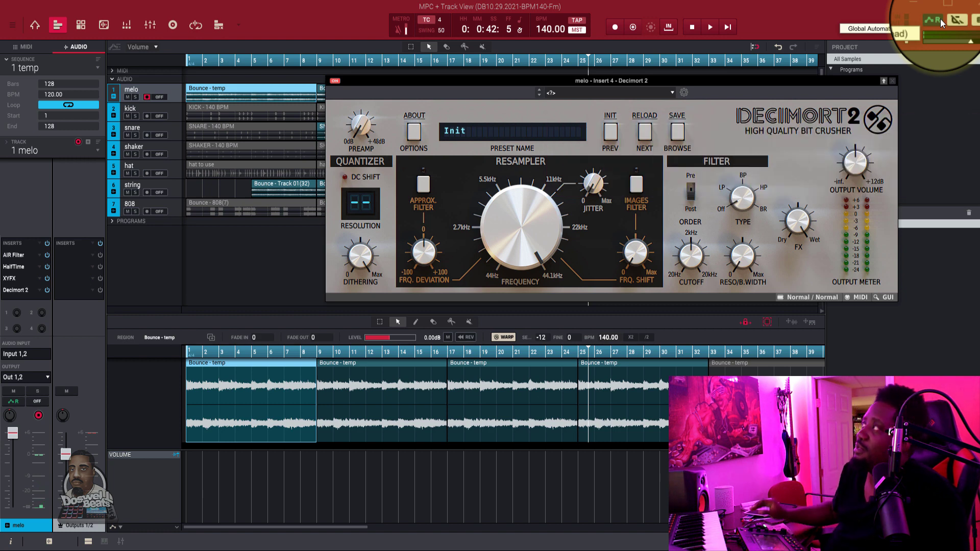
{"action": "left_click", "coordinate": [940, 19]}
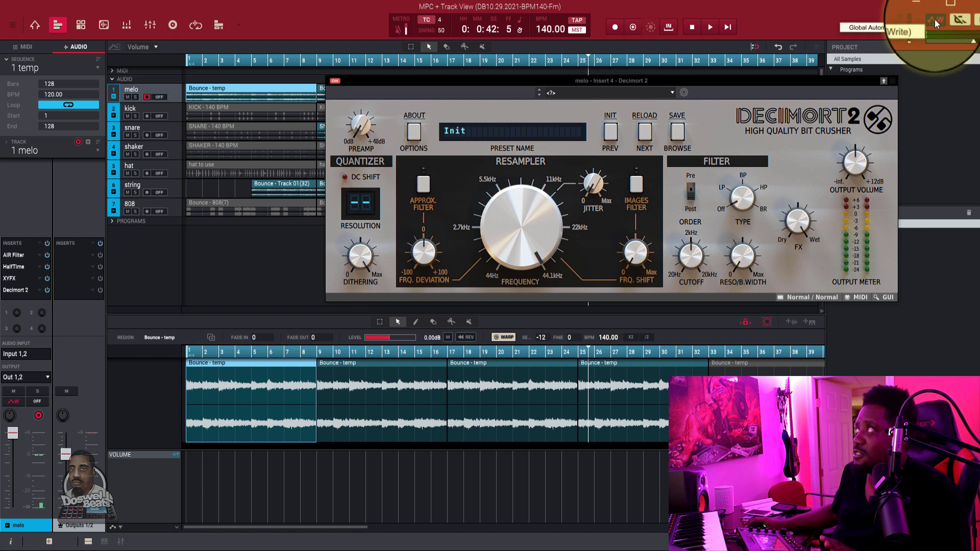
{"action": "left_click", "coordinate": [935, 19]}
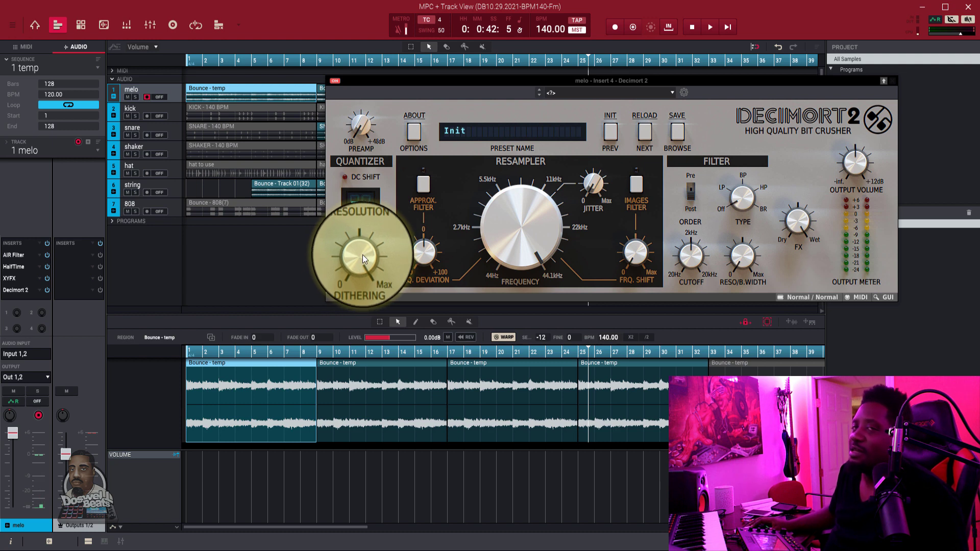
{"action": "left_click", "coordinate": [935, 20]}
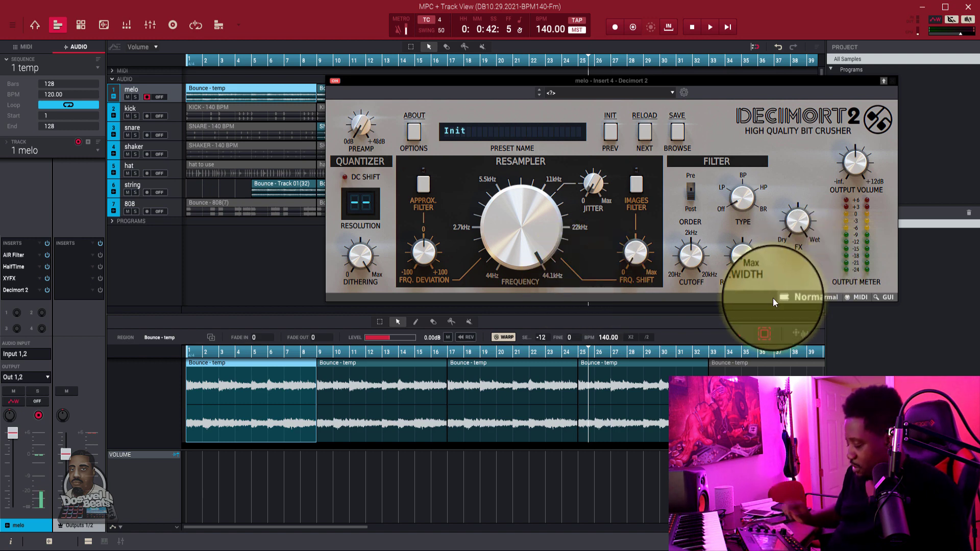
During playback, record a downward sweep of Decimort 2's resampler frequency on melo over about bars 7 to 9, returning to 44100 Hz at bar 9.
{"action": "key", "text": "space"}
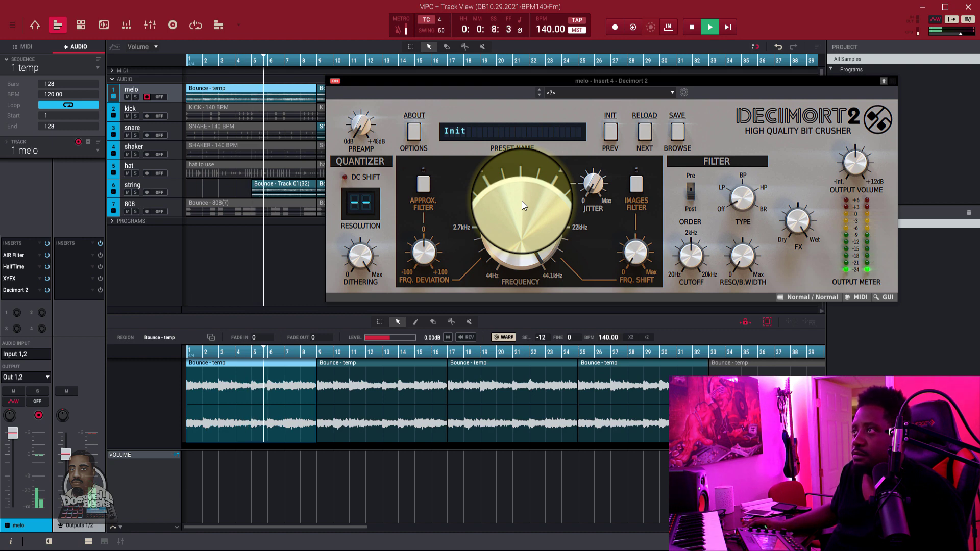
{"action": "left_click_drag", "start_coordinate": [522, 201], "coordinate": [469, 2]}
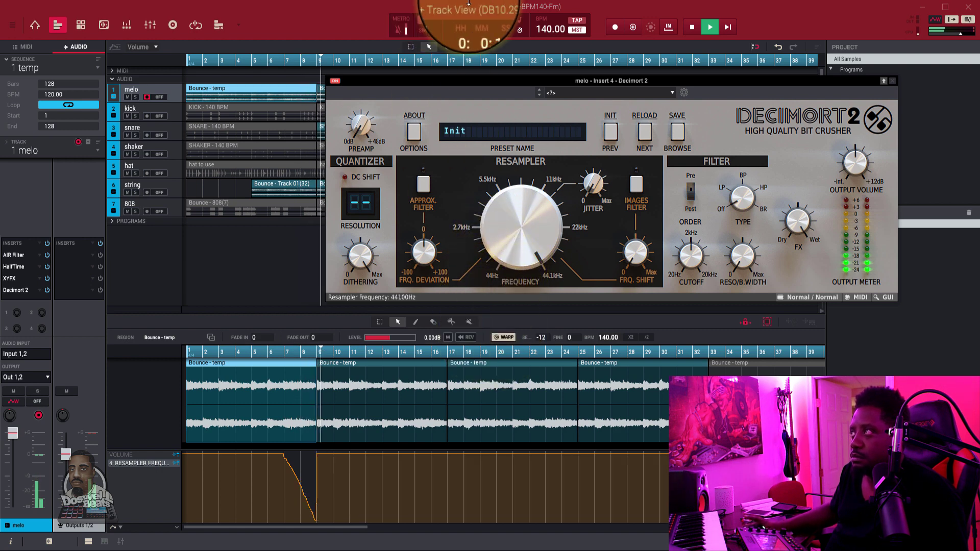
{"action": "key", "text": "space"}
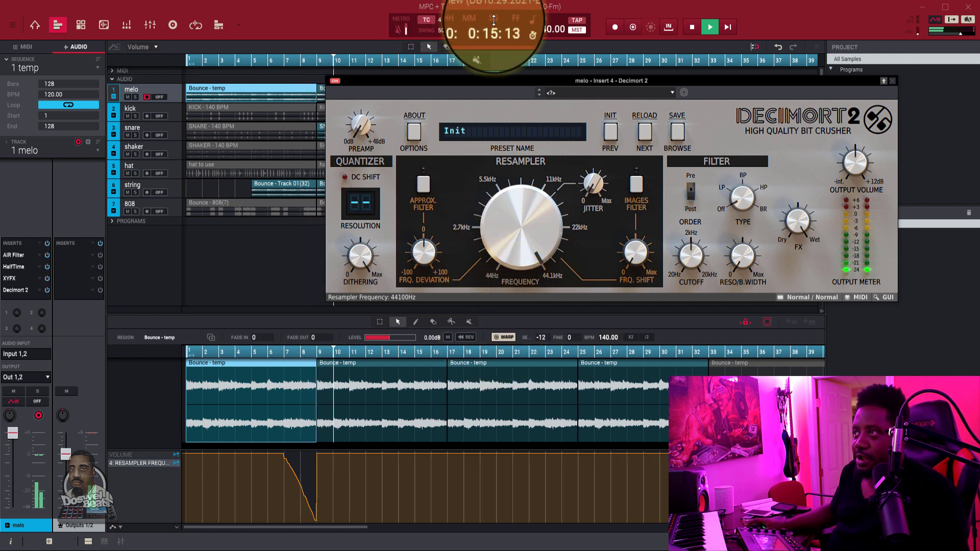
{"action": "left_click", "coordinate": [499, 244]}
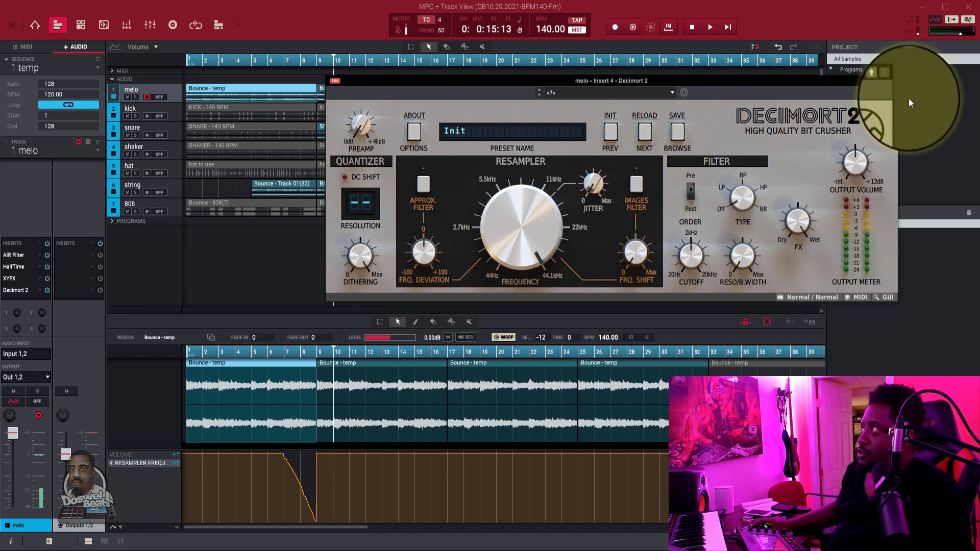
Set global automation to Read and briefly play the song back.
{"action": "left_click", "coordinate": [933, 20]}
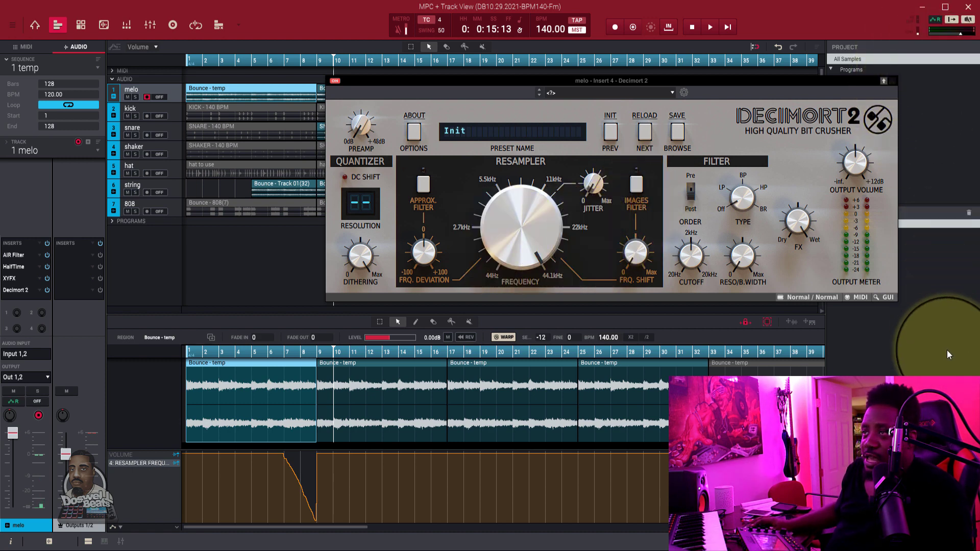
{"action": "key", "text": "space"}
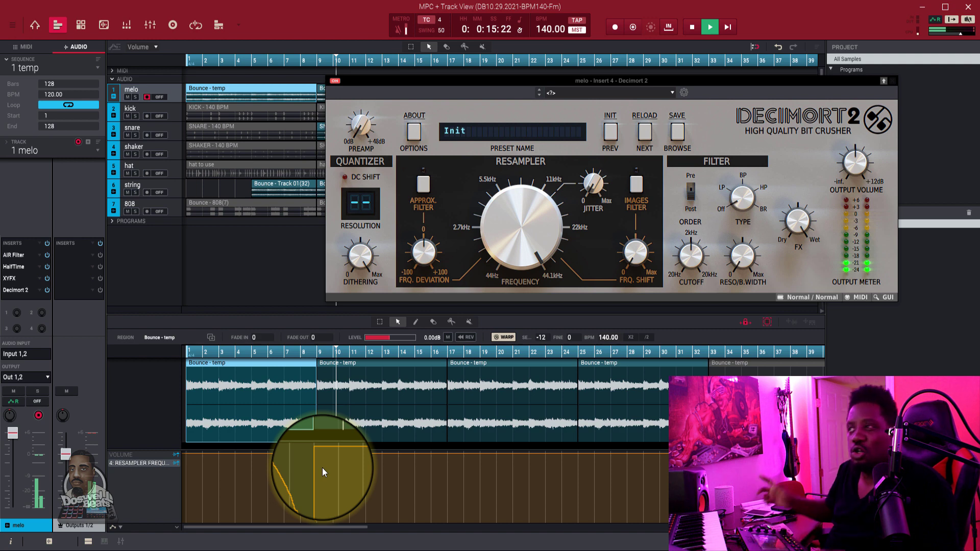
{"action": "key", "text": "space"}
Move the Decimort 2 window out of the way and look through the later melo regions past bar 39.
{"action": "left_click_drag", "start_coordinate": [606, 88], "coordinate": [516, 120]}
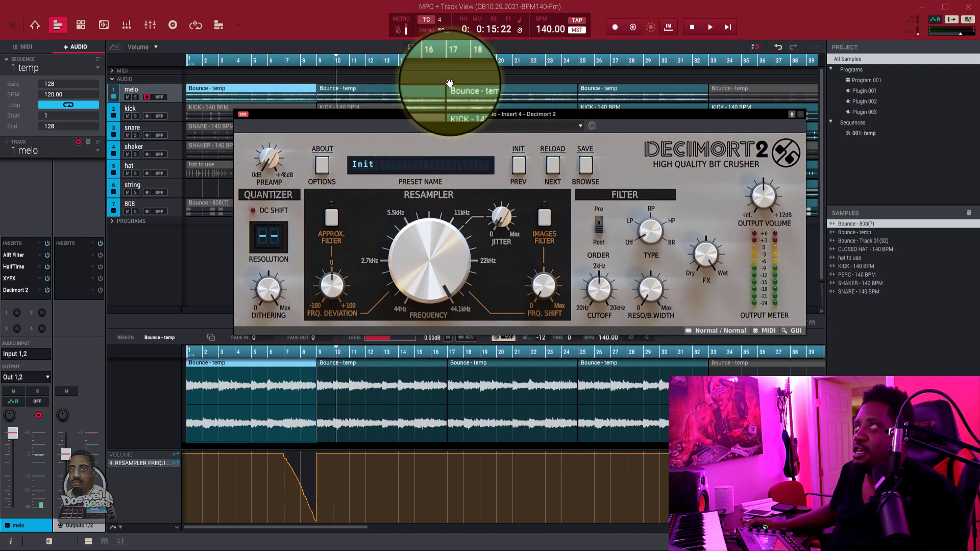
{"action": "left_click_drag", "start_coordinate": [345, 526], "coordinate": [525, 526]}
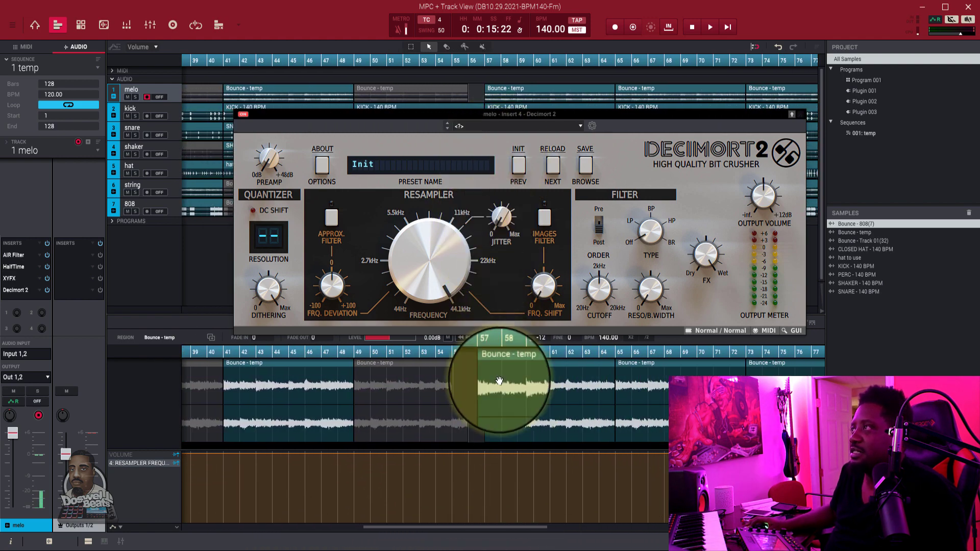
{"action": "left_click_drag", "start_coordinate": [504, 115], "coordinate": [827, 72]}
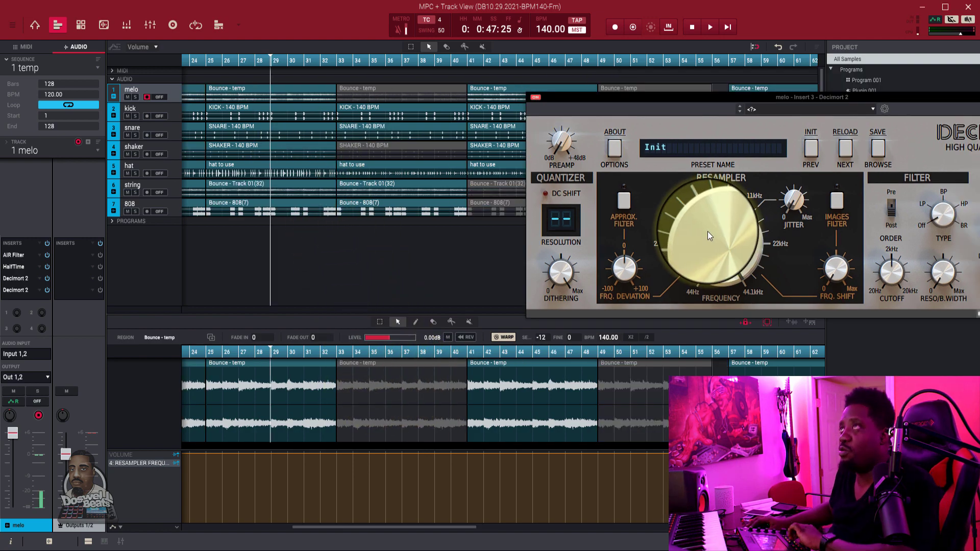
Try to record a resampler frequency sweep with the insert 3 Decimort 2 on melo while playing up to bar 33.
{"action": "left_click_drag", "start_coordinate": [707, 232], "coordinate": [708, 227]}
{"action": "key", "text": "space"}
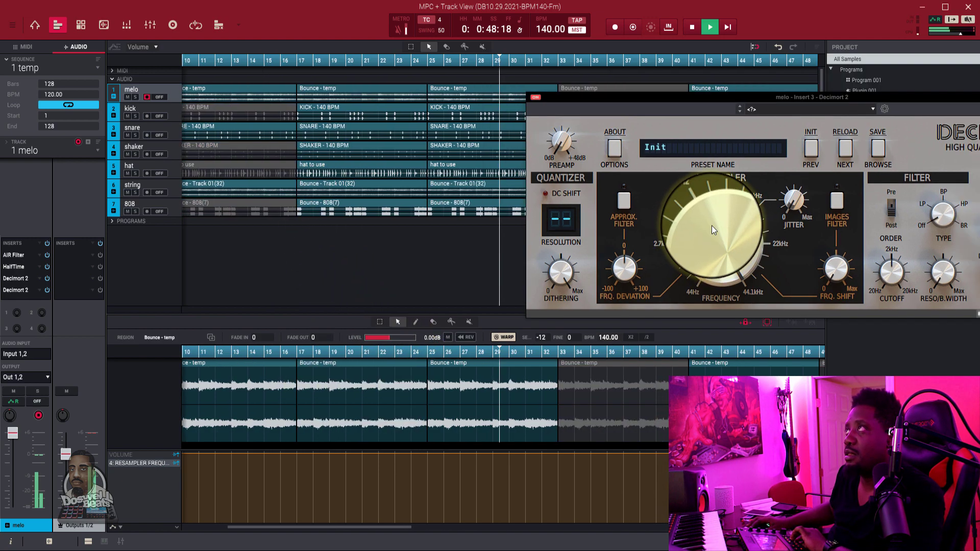
{"action": "left_click_drag", "start_coordinate": [693, 97], "coordinate": [736, 94]}
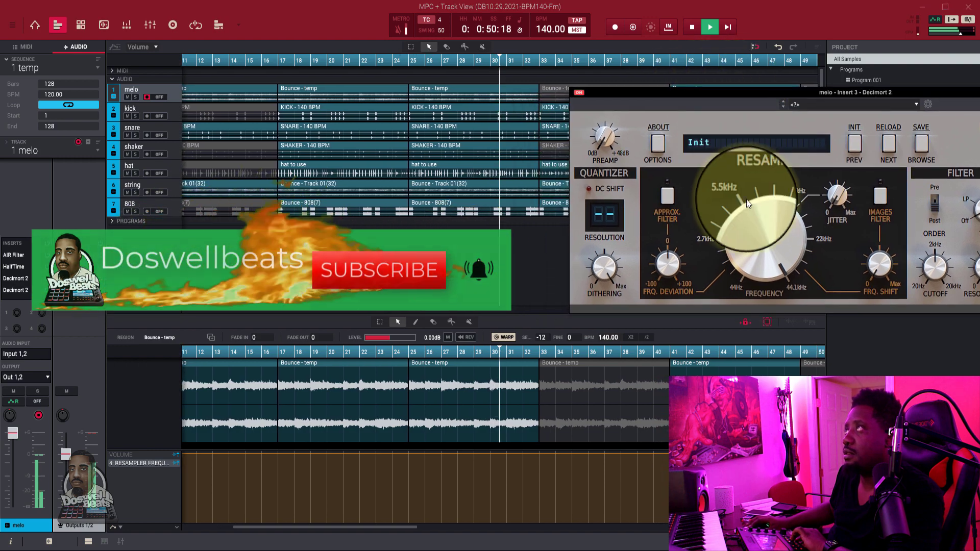
{"action": "left_click_drag", "start_coordinate": [746, 199], "coordinate": [648, 13]}
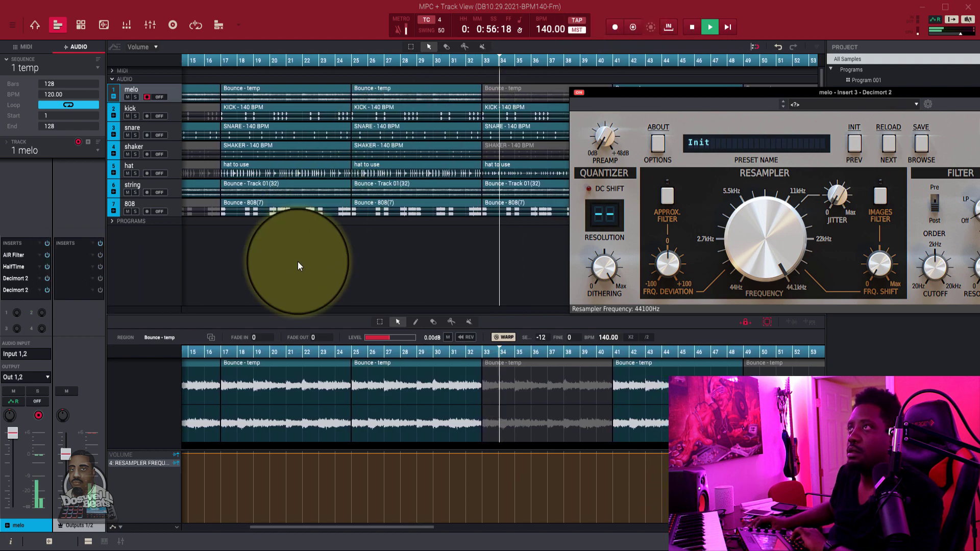
{"action": "key", "text": "space"}
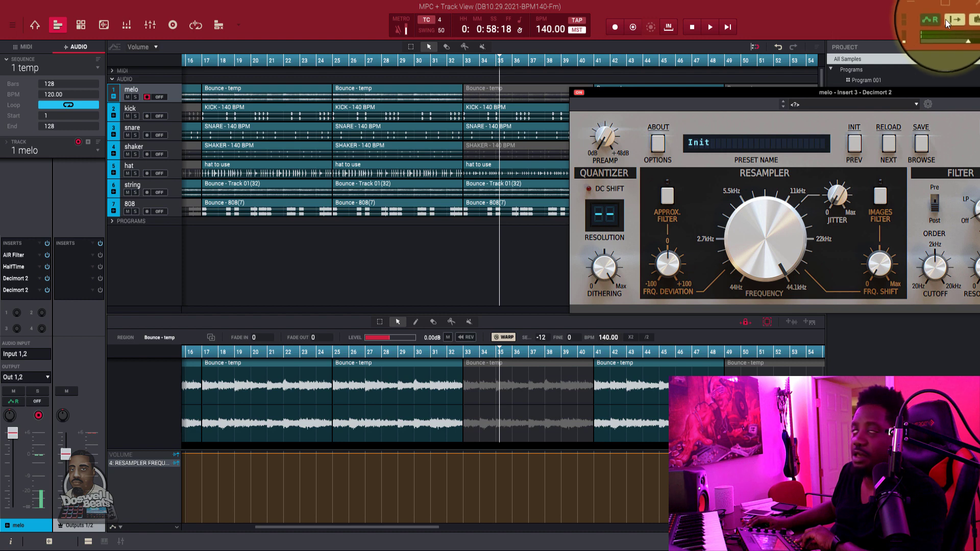
From around bar 28, record a downward resampler frequency sweep for the insert 3 Decimort 2 in Write mode, returning to 44100 Hz at bar 33.
{"action": "left_click", "coordinate": [430, 63]}
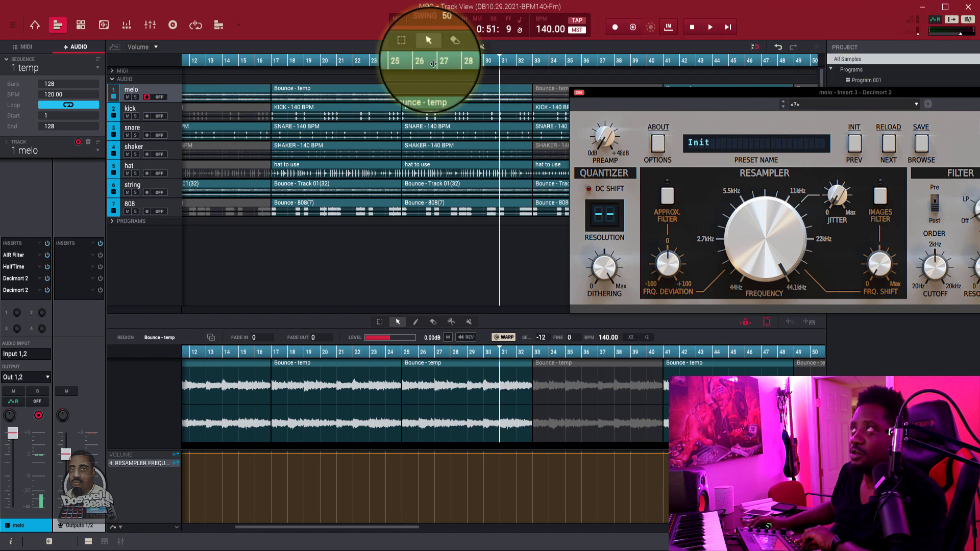
{"action": "left_click", "coordinate": [470, 63]}
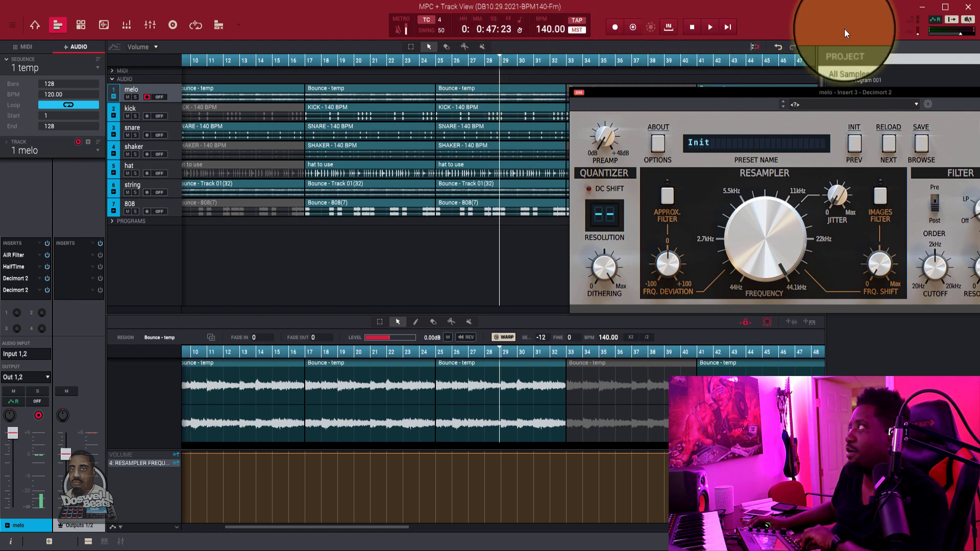
{"action": "left_click", "coordinate": [935, 19]}
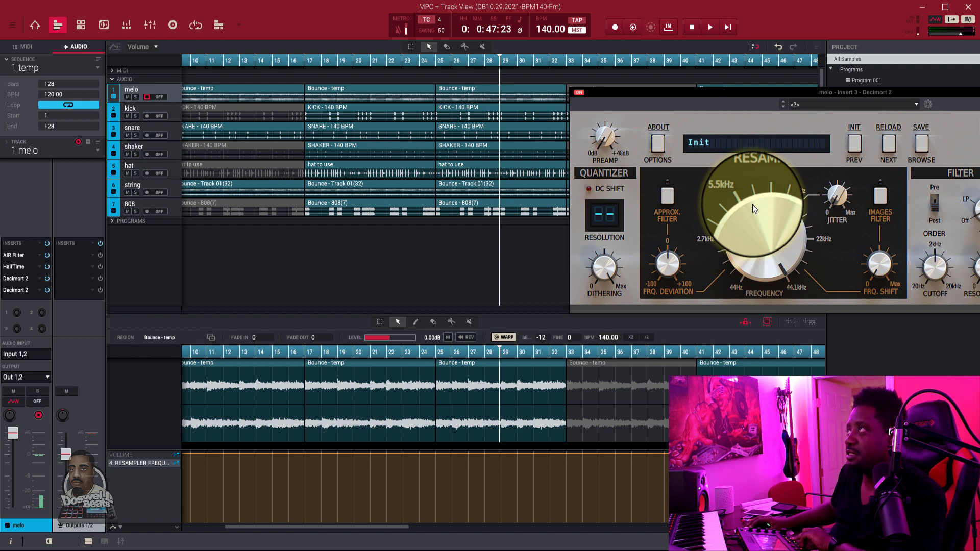
{"action": "key", "text": "space"}
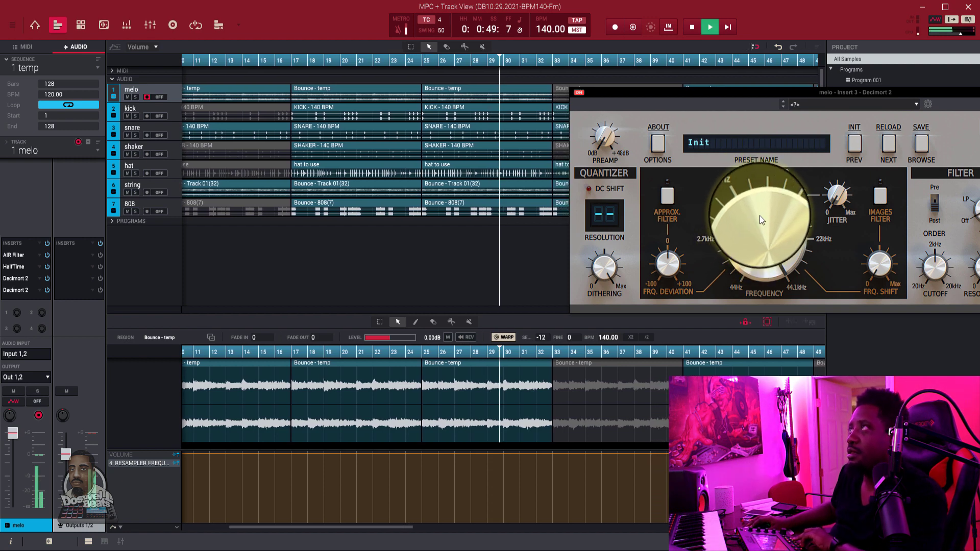
{"action": "left_click_drag", "start_coordinate": [760, 216], "coordinate": [716, 348]}
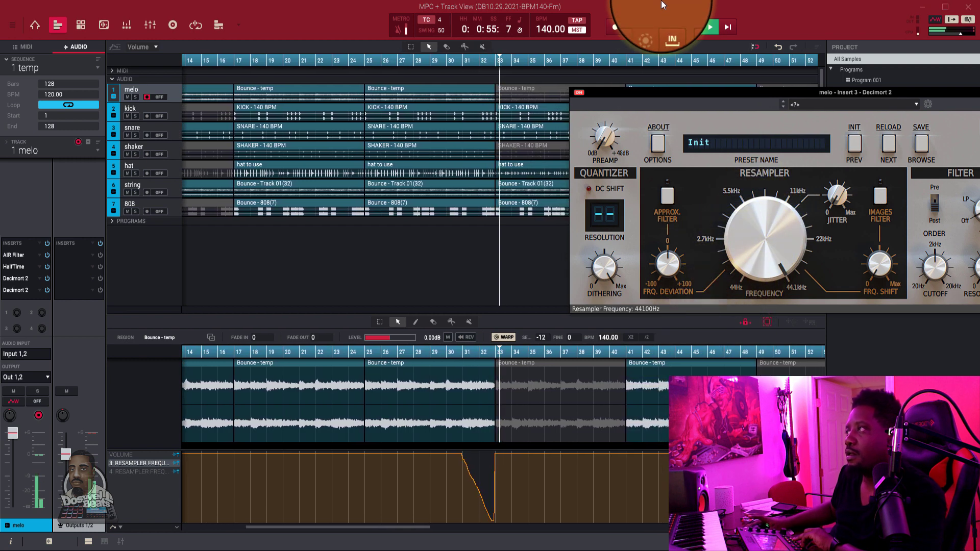
{"action": "key", "text": "space"}
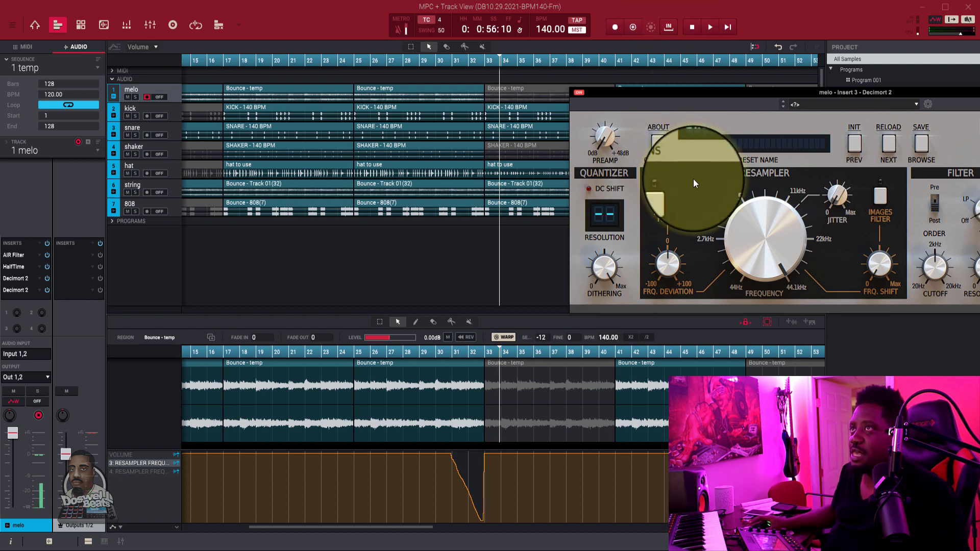
Close the Decimort 2 window and open the AIR Filter from melo's insert 1, placing it clear of the song's opening bars.
{"action": "left_click_drag", "start_coordinate": [768, 93], "coordinate": [535, 345]}
{"action": "key", "text": "Escape"}
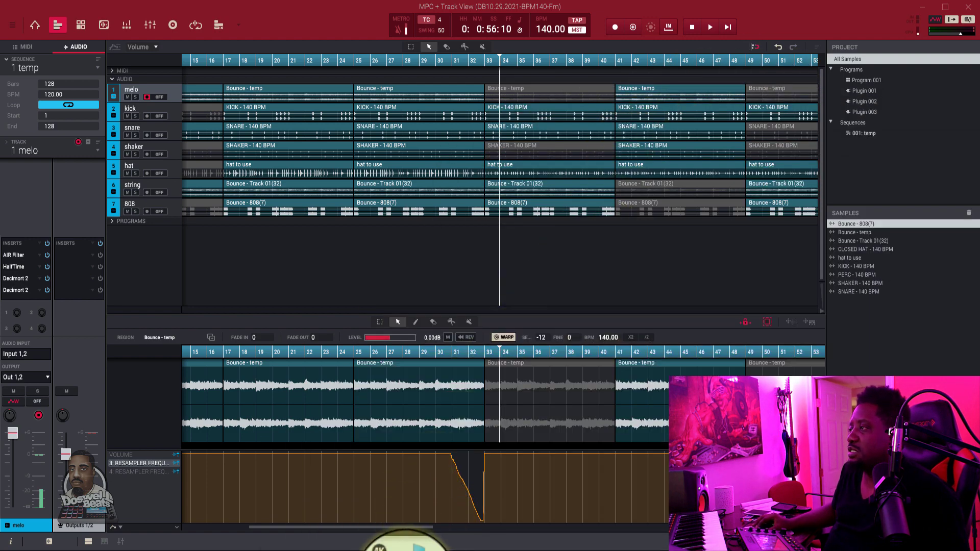
{"action": "double_click", "coordinate": [16, 255]}
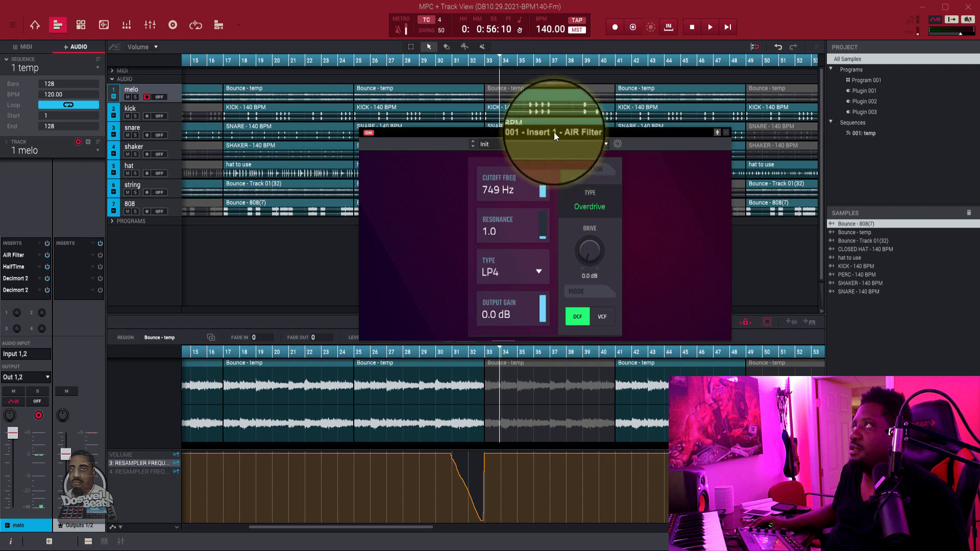
{"action": "left_click_drag", "start_coordinate": [553, 133], "coordinate": [767, 116]}
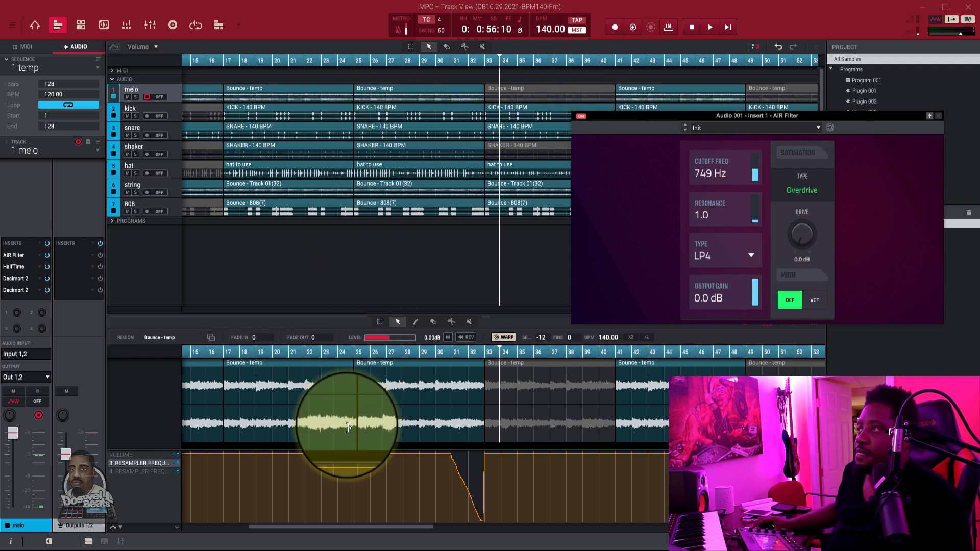
{"action": "left_click_drag", "start_coordinate": [327, 527], "coordinate": [182, 529]}
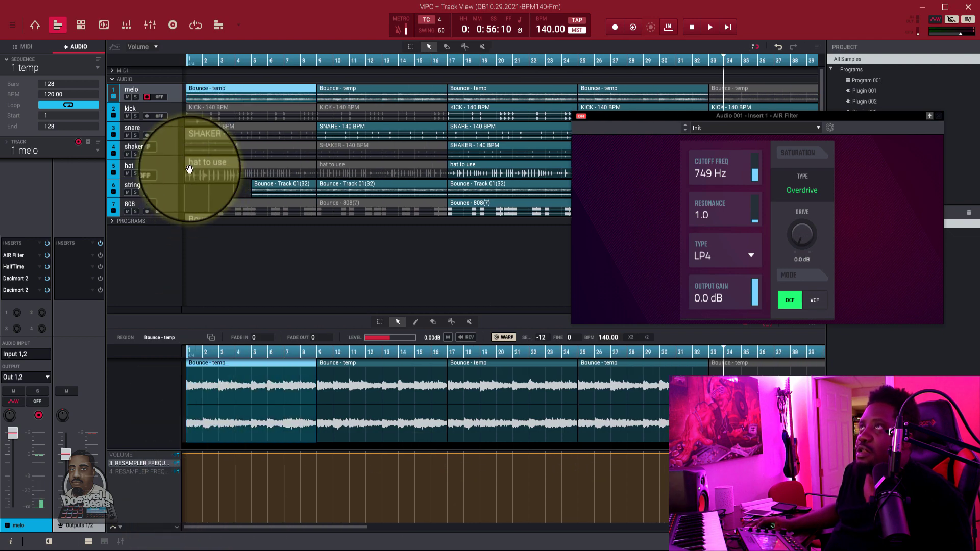
{"action": "left_click_drag", "start_coordinate": [751, 112], "coordinate": [628, 128]}
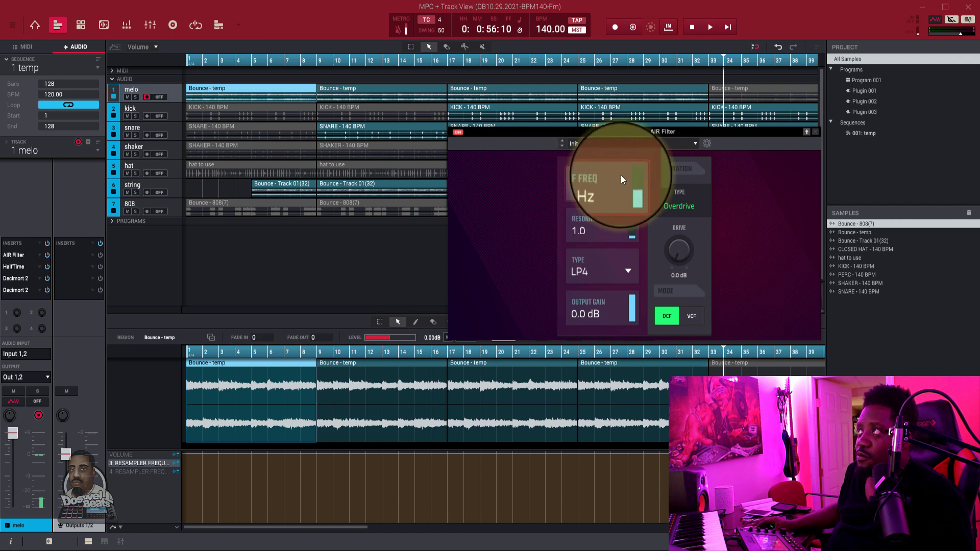
{"action": "mouse_move", "coordinate": [621, 175]}
{"action": "left_mouse_down"}
{"action": "mouse_move", "coordinate": [634, 187]}
{"action": "mouse_move", "coordinate": [589, 179]}
{"action": "mouse_move", "coordinate": [606, 179]}
{"action": "left_mouse_up"}
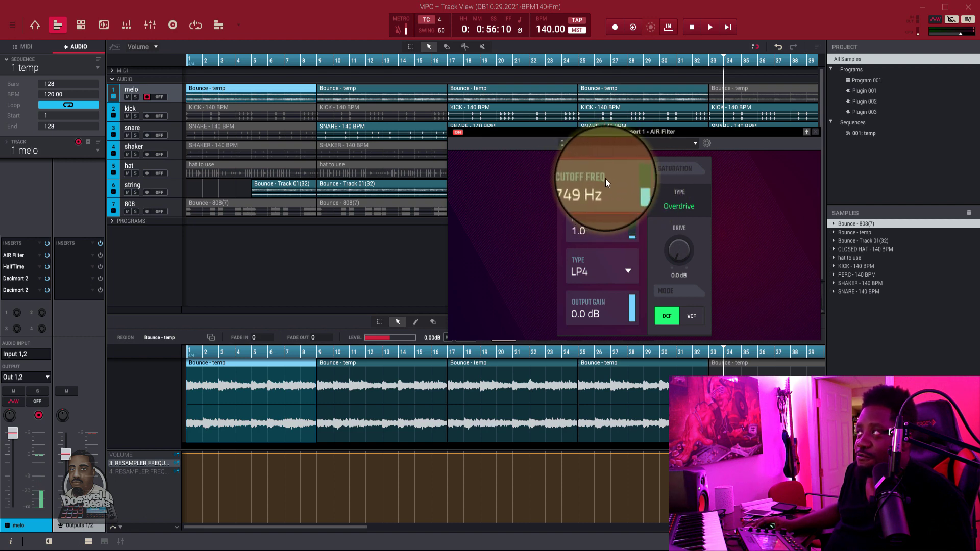
{"action": "left_click_drag", "start_coordinate": [645, 131], "coordinate": [649, 117]}
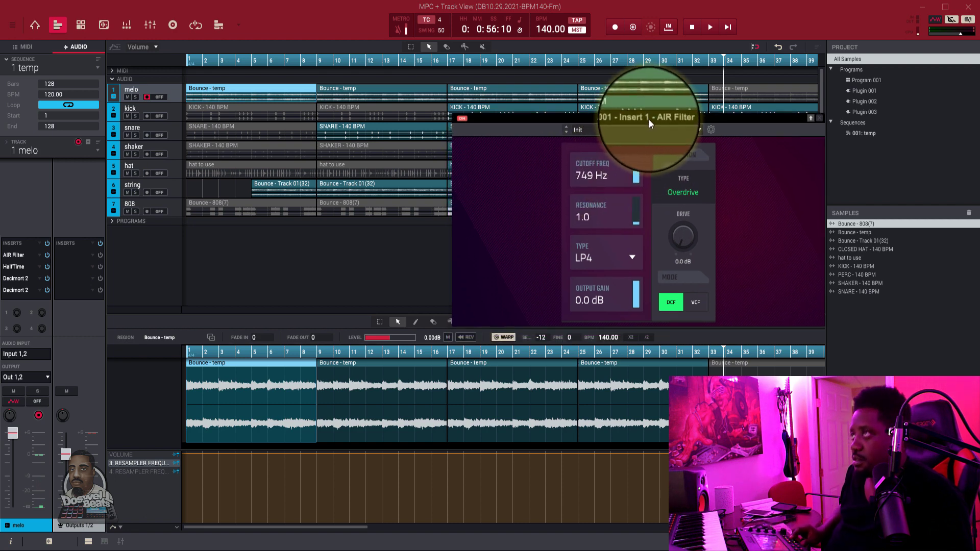
Record up-and-down cutoff frequency automation for the AIR Filter over about bars 1 to 9, ending at 3.66 kHz, and play briefly past bar 9.
{"action": "key", "text": "space"}
{"action": "mouse_move", "coordinate": [642, 170]}
{"action": "left_mouse_down"}
{"action": "mouse_move", "coordinate": [637, 193]}
{"action": "mouse_move", "coordinate": [639, 136]}
{"action": "mouse_move", "coordinate": [639, 198]}
{"action": "mouse_move", "coordinate": [640, 153]}
{"action": "left_mouse_up"}
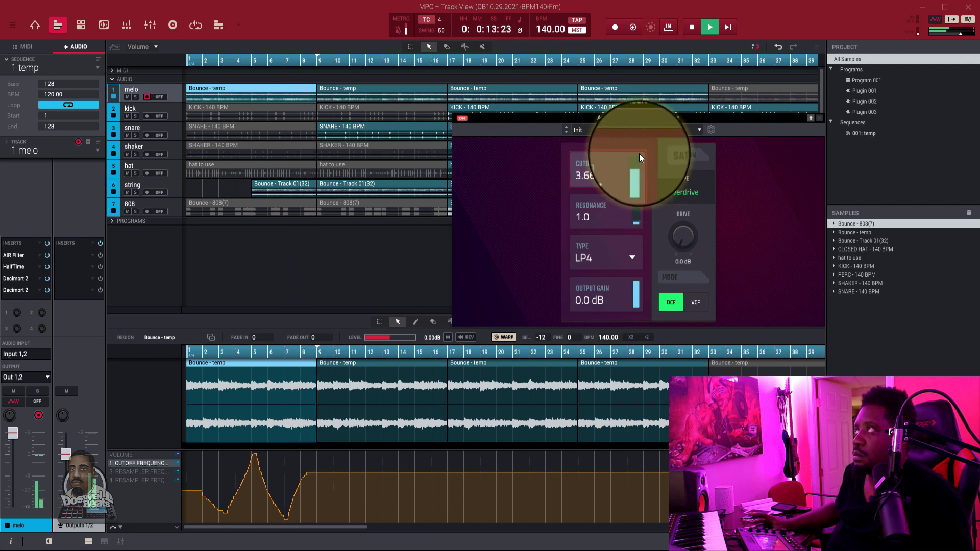
{"action": "key", "text": "space"}
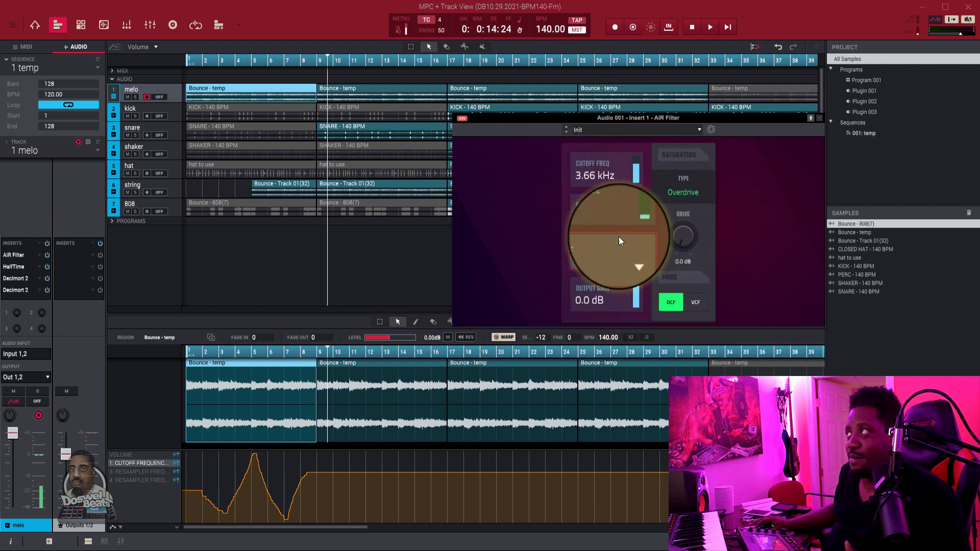
{"action": "key", "text": "space"}
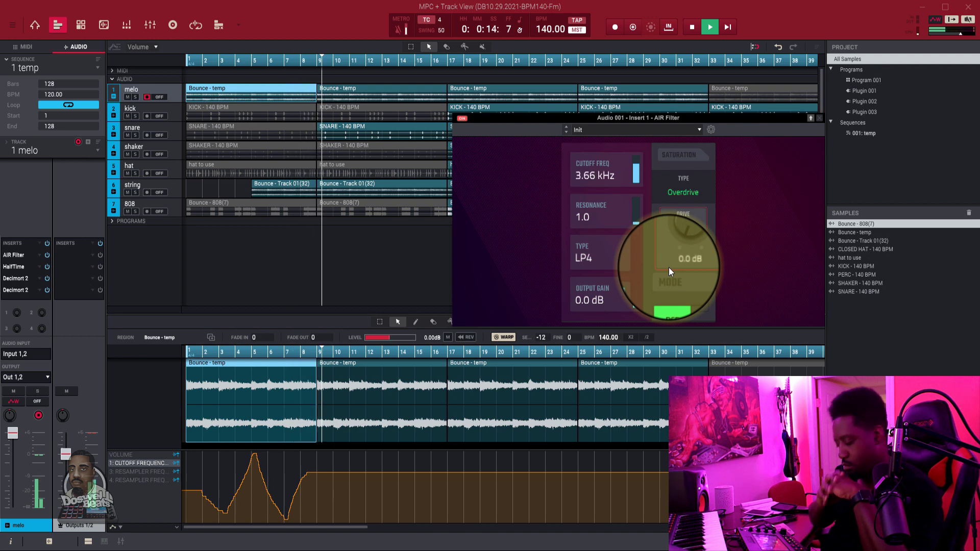
{"action": "key", "text": "space"}
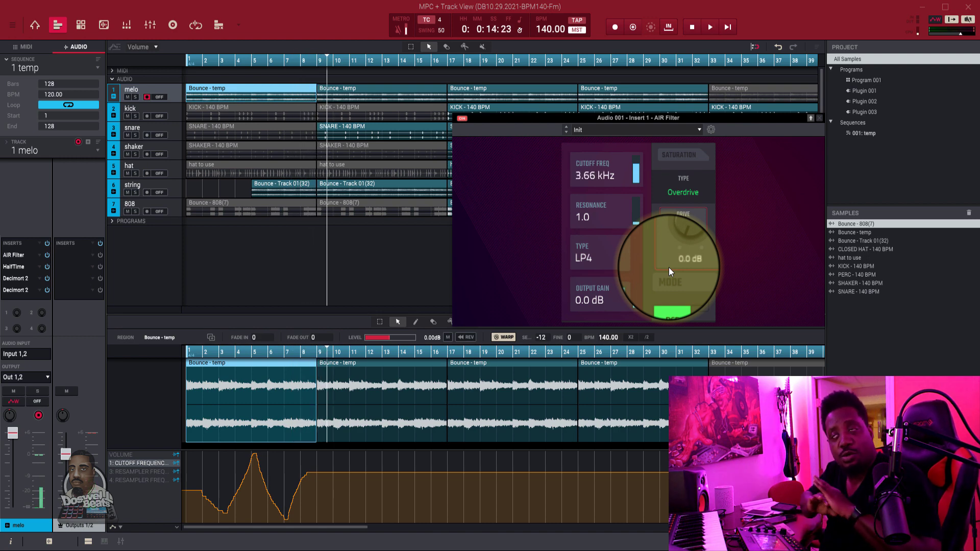